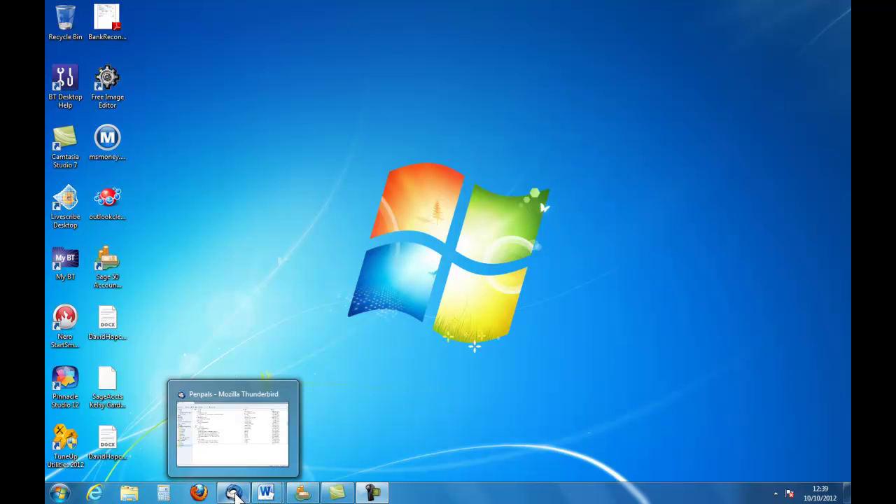
Switch Sage 50 to the Company Dashboard view for Kelsy Garden Centre.
{"action": "mouse_move", "coordinate": [307, 496]}
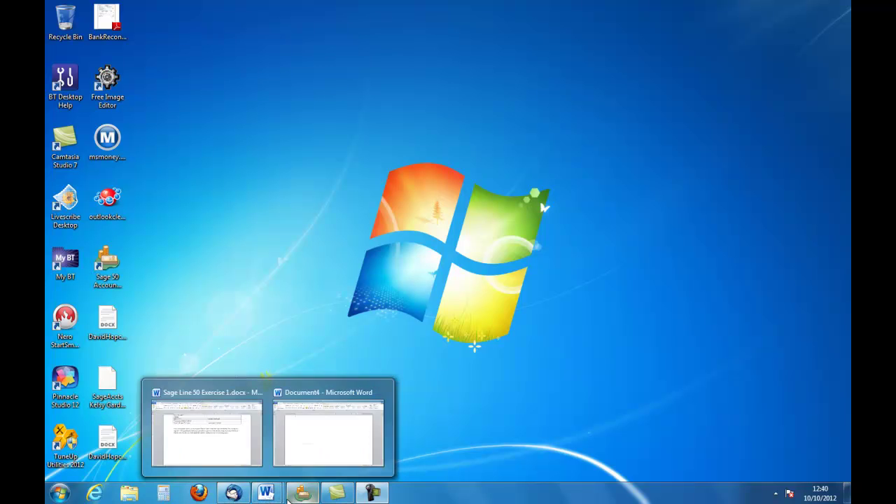
{"action": "left_click", "coordinate": [306, 495]}
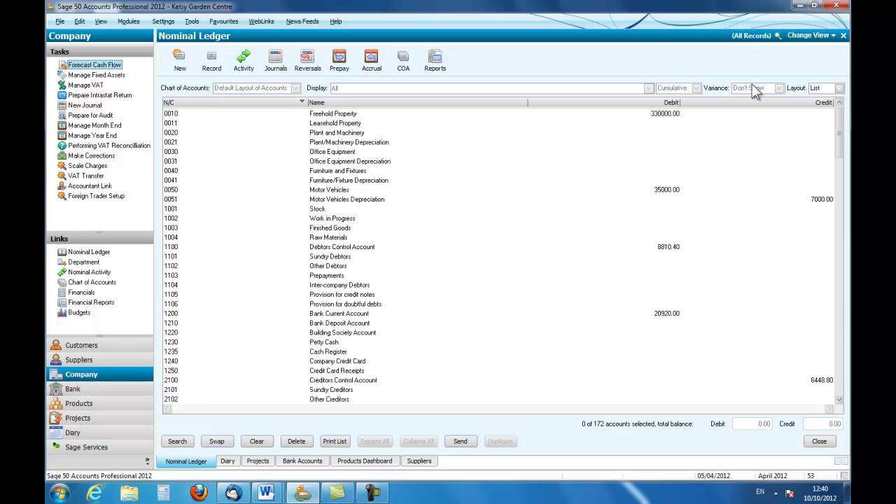
{"action": "left_click", "coordinate": [815, 36]}
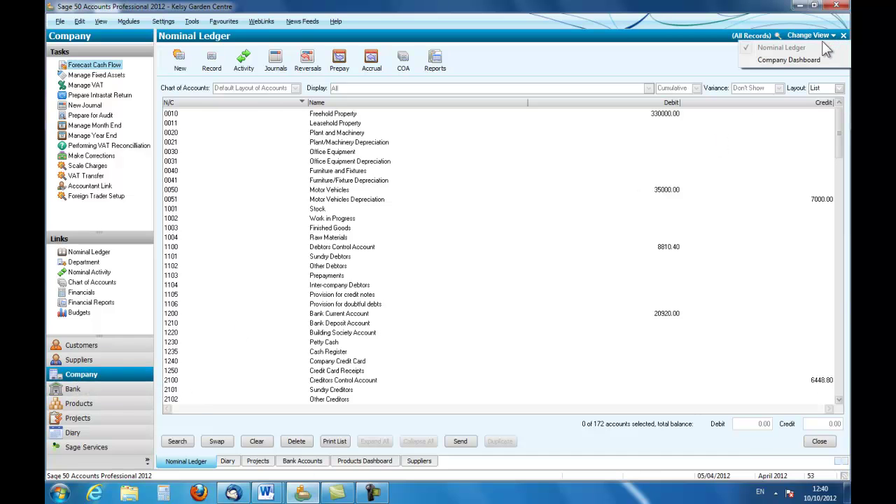
{"action": "left_click", "coordinate": [786, 60]}
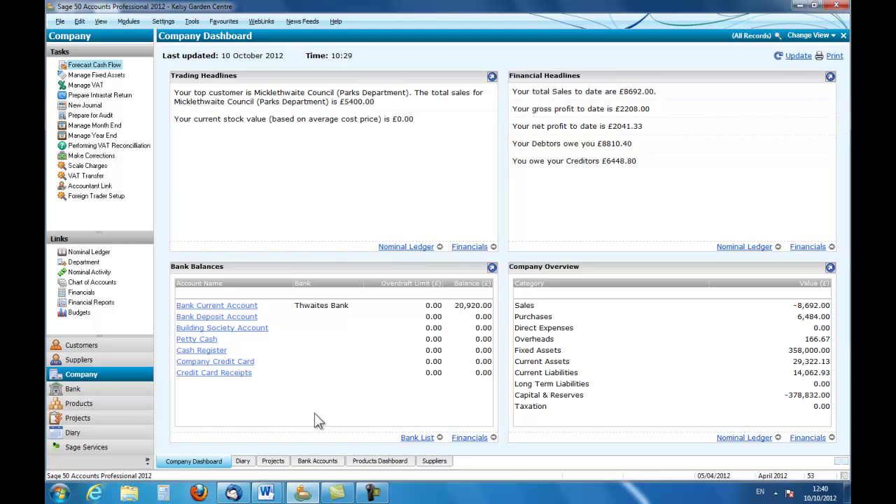
Paste the dashboard screenshot into Document4 as a picture and add a new line below it.
{"action": "mouse_move", "coordinate": [266, 493]}
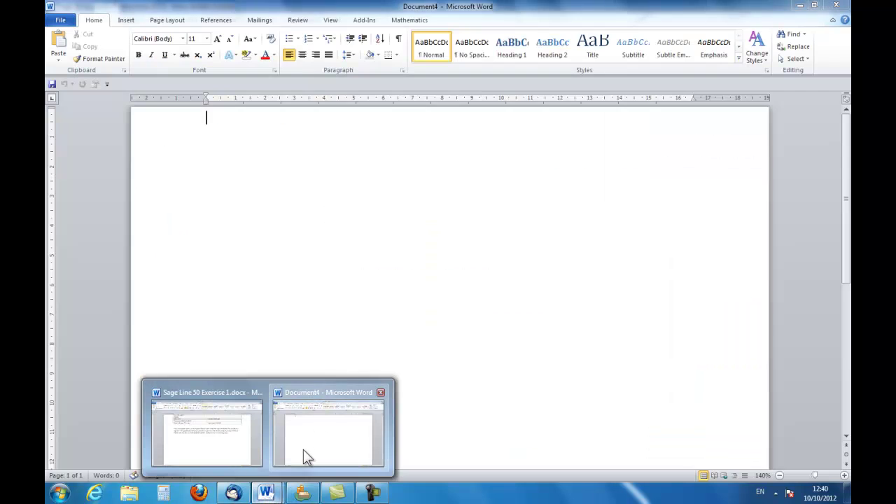
{"action": "left_click", "coordinate": [303, 450]}
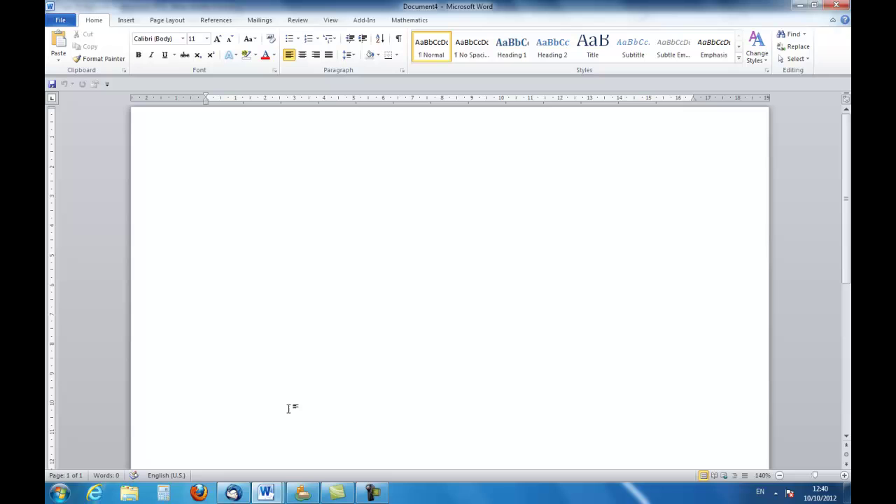
{"action": "right_click", "coordinate": [200, 169]}
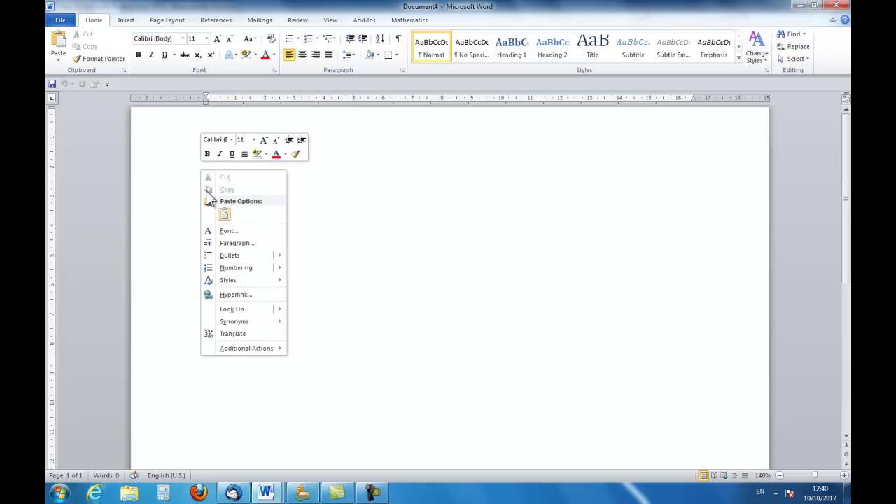
{"action": "left_click", "coordinate": [209, 212]}
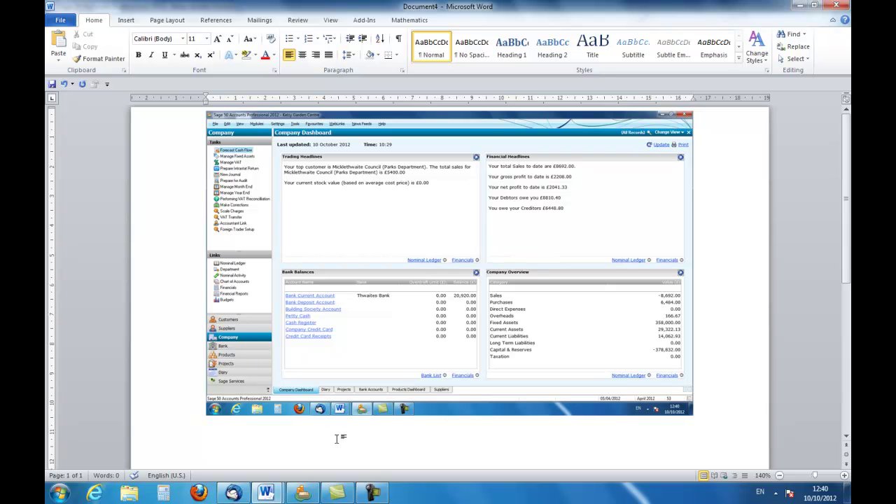
{"action": "key", "text": "shift+Left"}
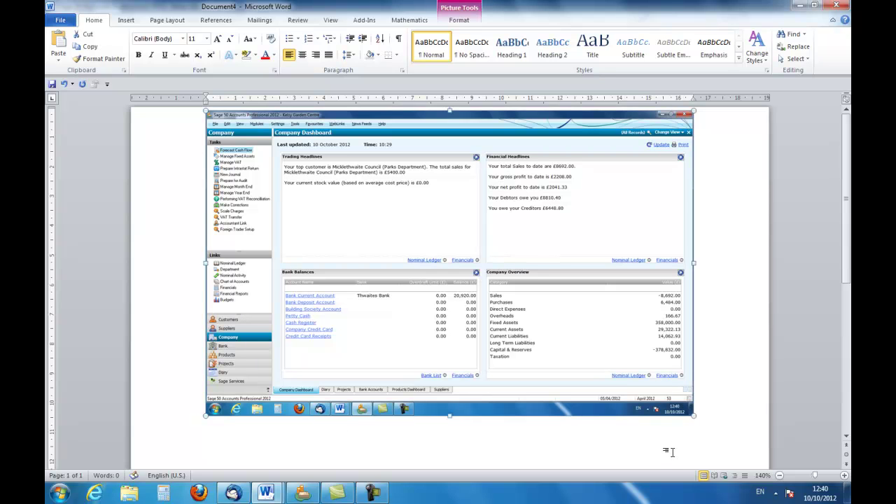
{"action": "left_click", "coordinate": [704, 416]}
{"action": "key", "text": "Return"}
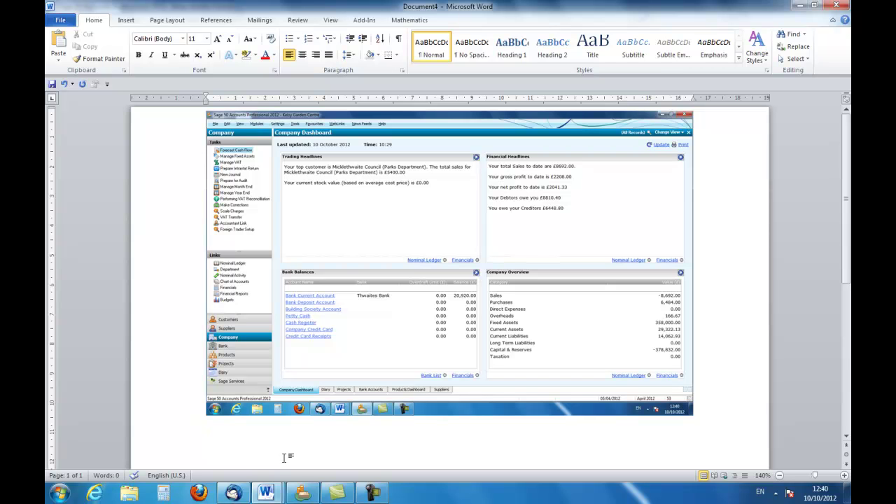
{"action": "left_click", "coordinate": [302, 494]}
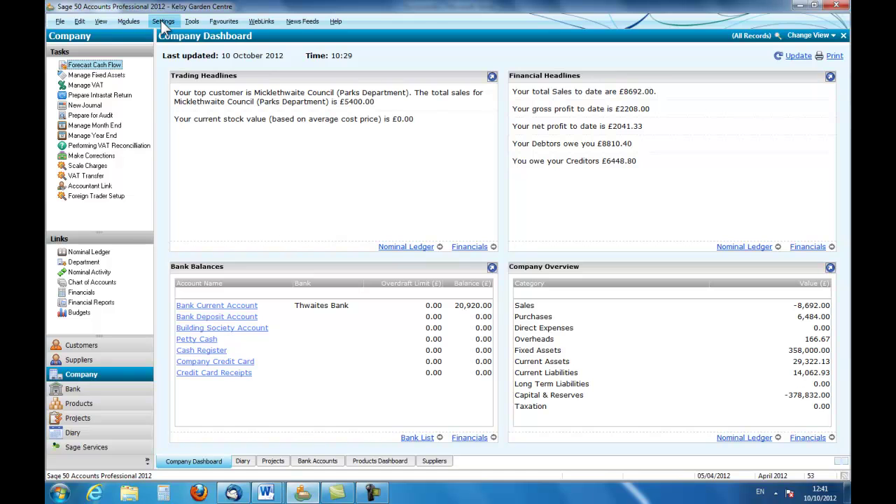
Open the Customer Defaults settings window in Sage 50, then bring up Word's open windows.
{"action": "left_click", "coordinate": [163, 21]}
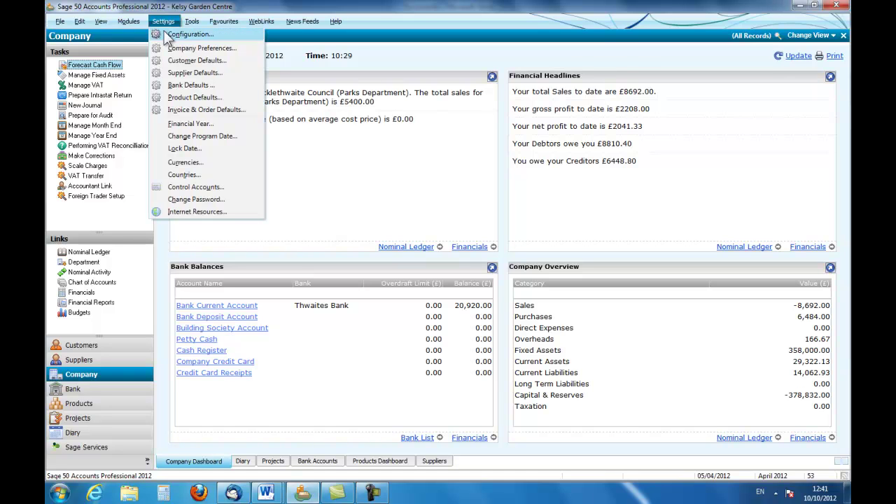
{"action": "left_click", "coordinate": [186, 60]}
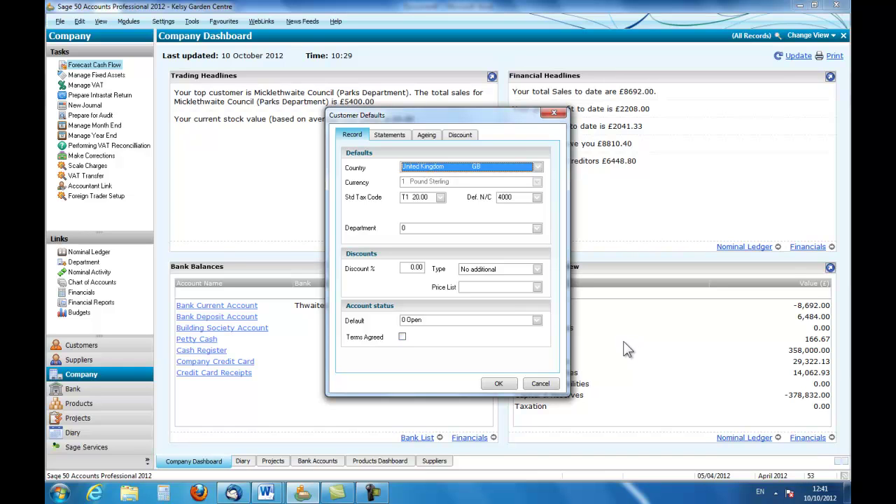
{"action": "left_click", "coordinate": [266, 493]}
Paste the Customer Defaults capture as a picture below the dashboard image and add a line under it.
{"action": "left_click", "coordinate": [283, 452]}
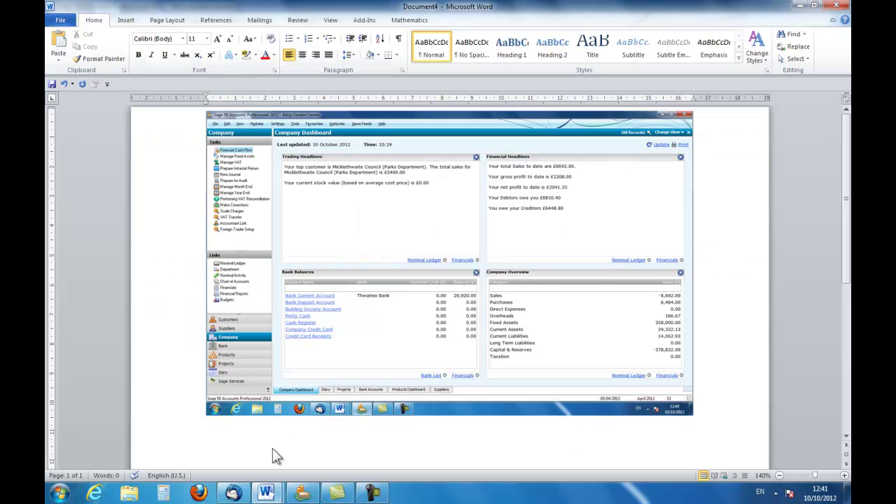
{"action": "right_click", "coordinate": [273, 448]}
{"action": "left_click", "coordinate": [297, 307]}
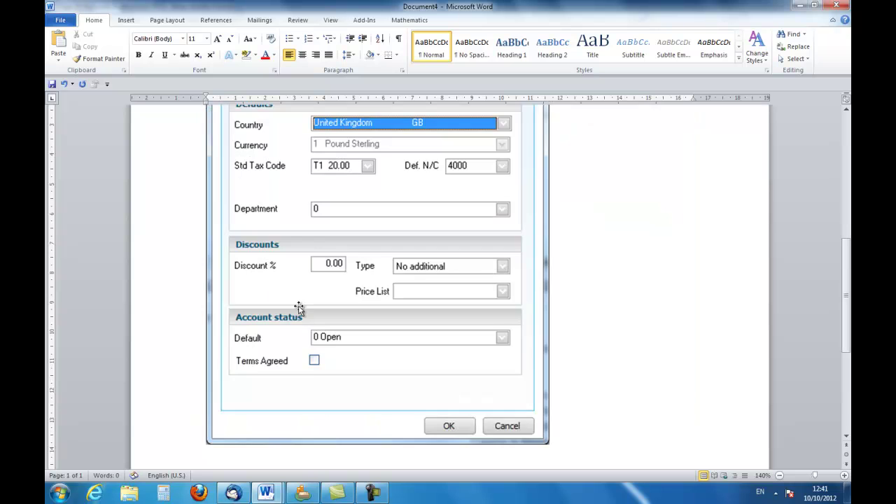
{"action": "scroll", "coordinate": [648, 275], "scroll_direction": "up", "scroll_amount": 1}
{"action": "scroll", "coordinate": [648, 274], "scroll_direction": "up", "scroll_amount": 3}
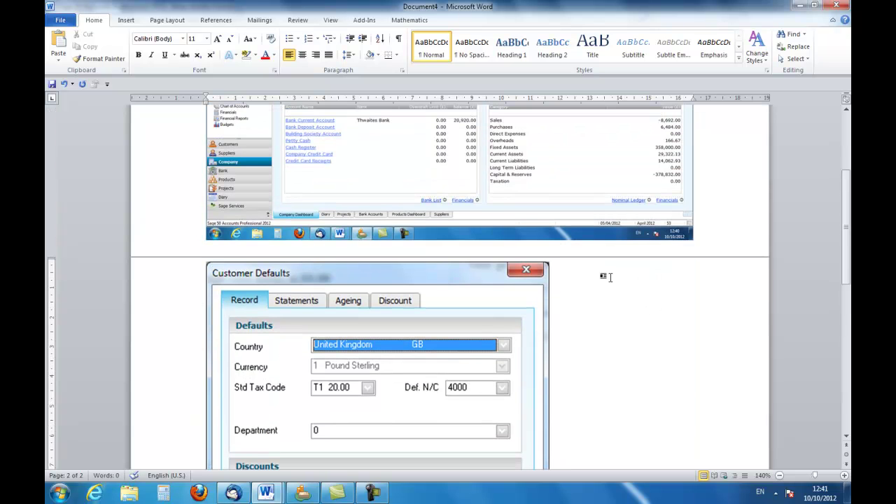
{"action": "scroll", "coordinate": [301, 294], "scroll_direction": "down", "scroll_amount": 10}
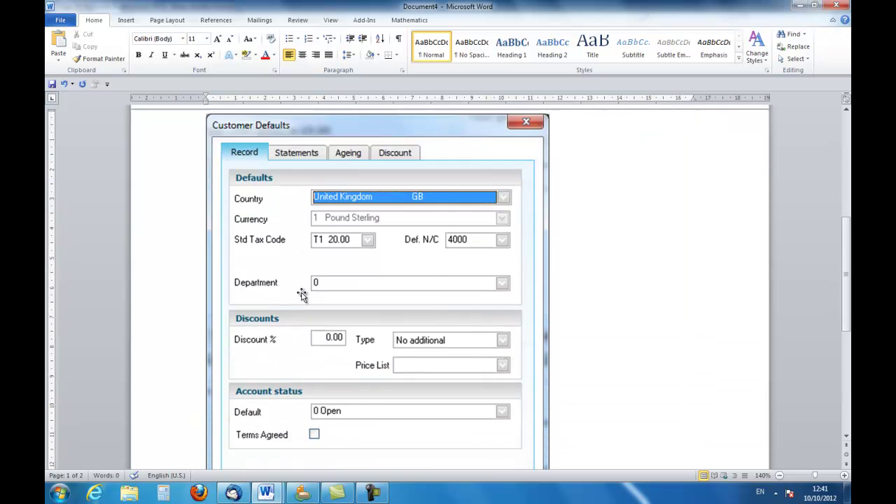
{"action": "left_click", "coordinate": [300, 296]}
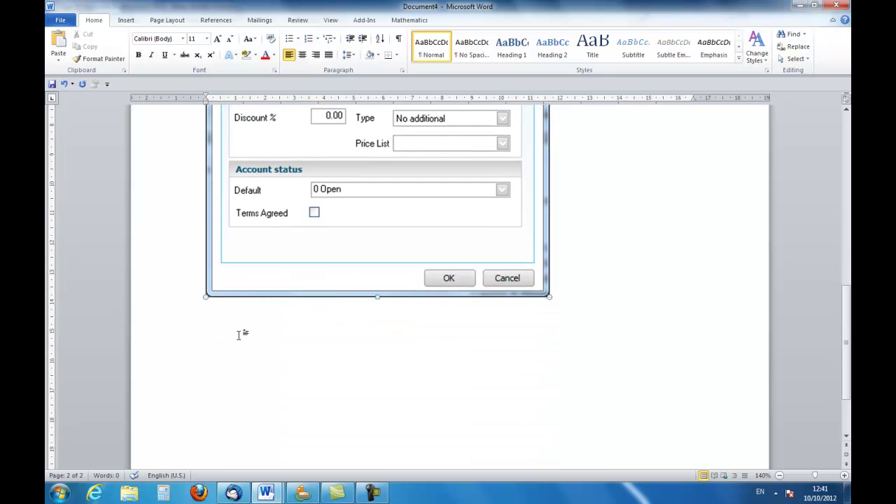
{"action": "key", "text": "Down"}
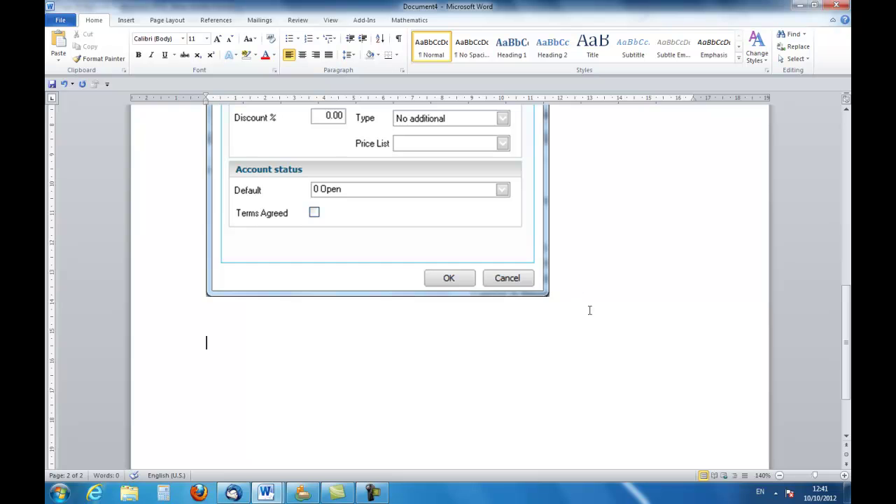
{"action": "left_click", "coordinate": [302, 493]}
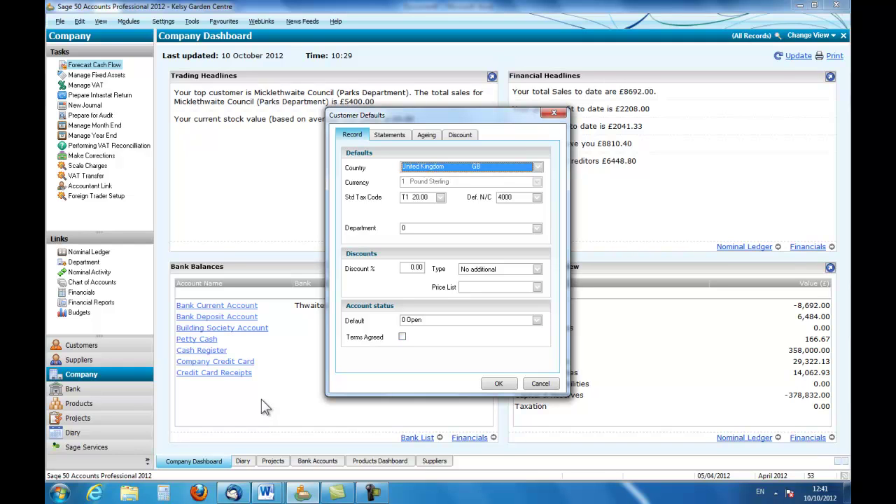
Launch Snipping Tool from the Start menu search using 'snipp'.
{"action": "left_click", "coordinate": [59, 494]}
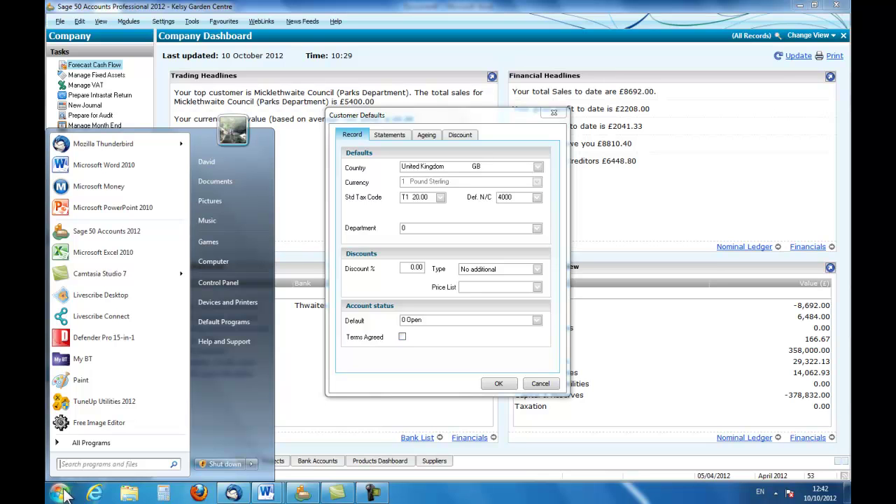
{"action": "left_click", "coordinate": [72, 463]}
{"action": "type", "text": "snipp"}
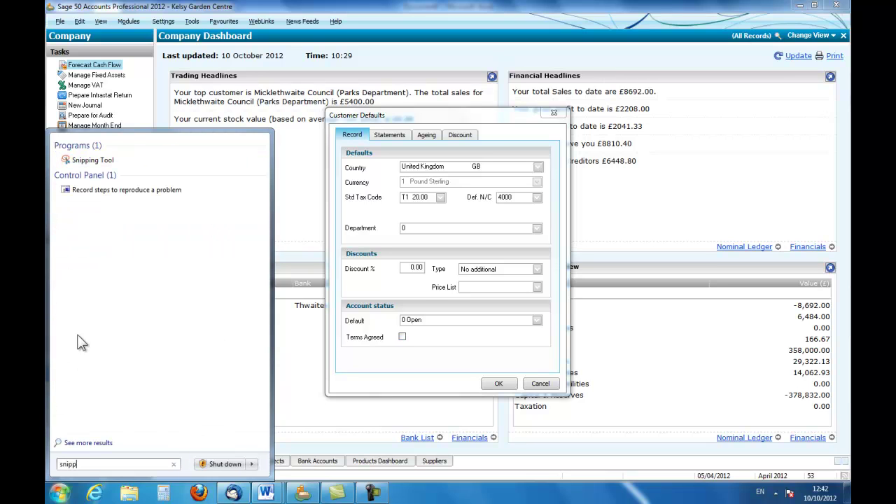
{"action": "left_click", "coordinate": [93, 163]}
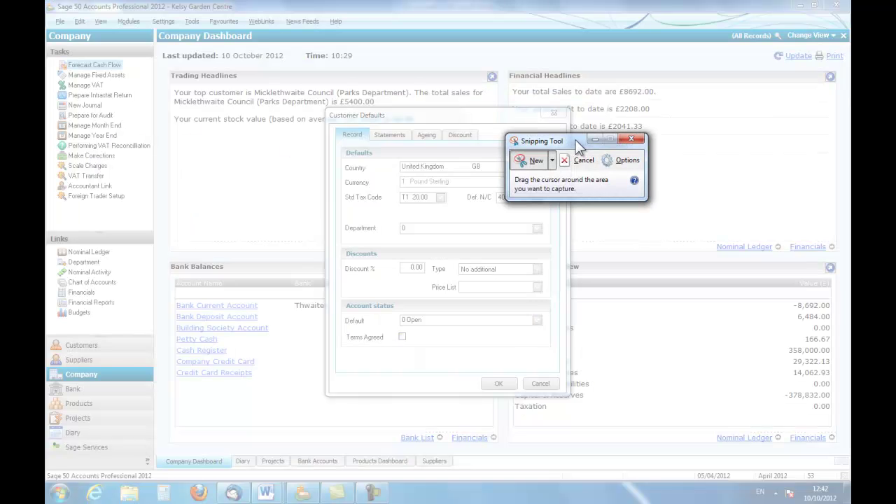
Move the Snipping Tool window aside and set it to Rectangular Snip mode.
{"action": "left_click_drag", "start_coordinate": [575, 139], "coordinate": [647, 114]}
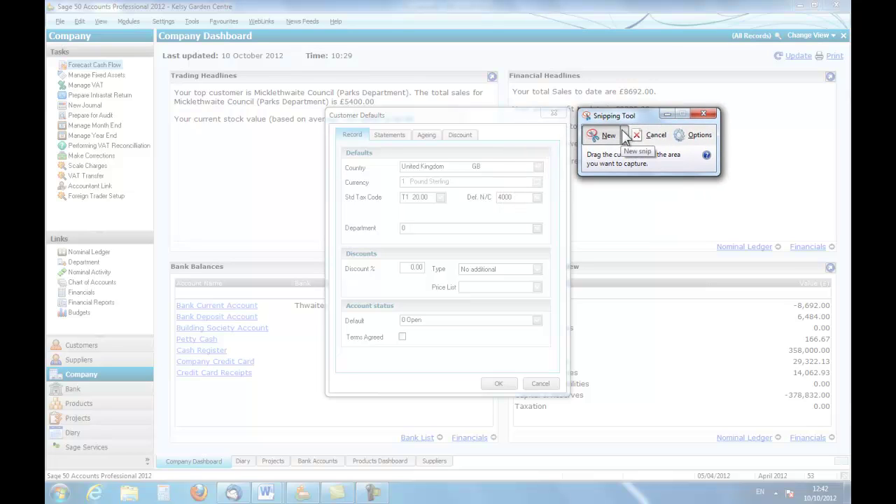
{"action": "left_click", "coordinate": [627, 136]}
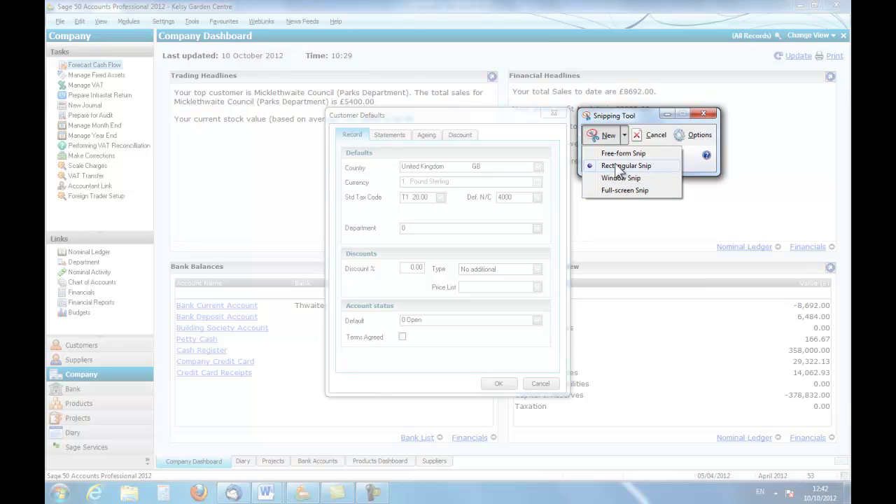
{"action": "left_click", "coordinate": [613, 168]}
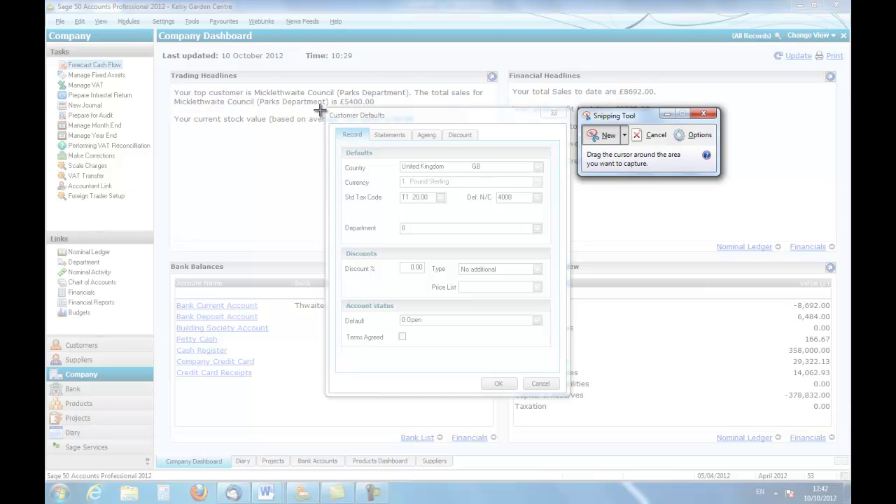
Snip the top of the Customer Defaults dialog and save it to the Desktop as Sagecapture.JPG.
{"action": "left_click_drag", "start_coordinate": [319, 112], "coordinate": [580, 245]}
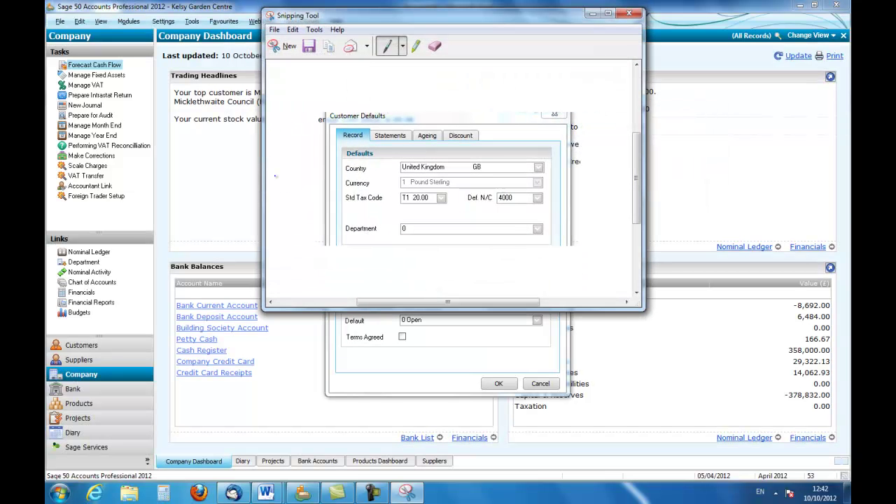
{"action": "left_click", "coordinate": [272, 30]}
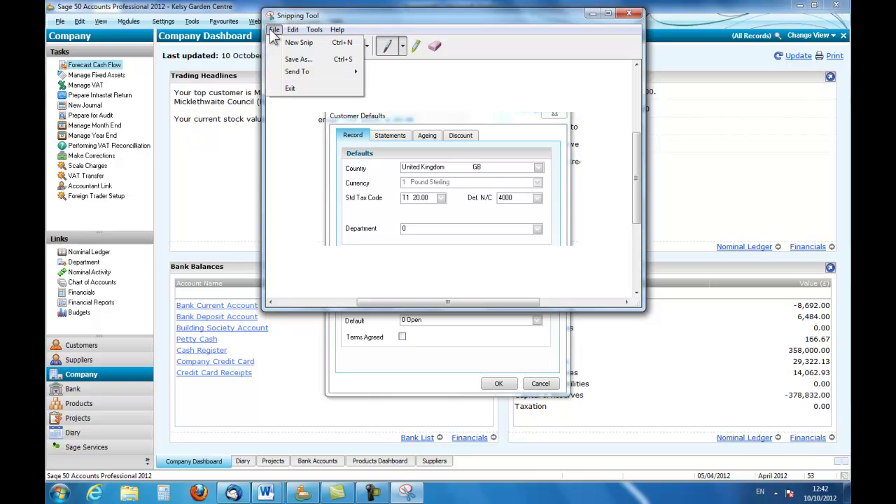
{"action": "left_click", "coordinate": [294, 59]}
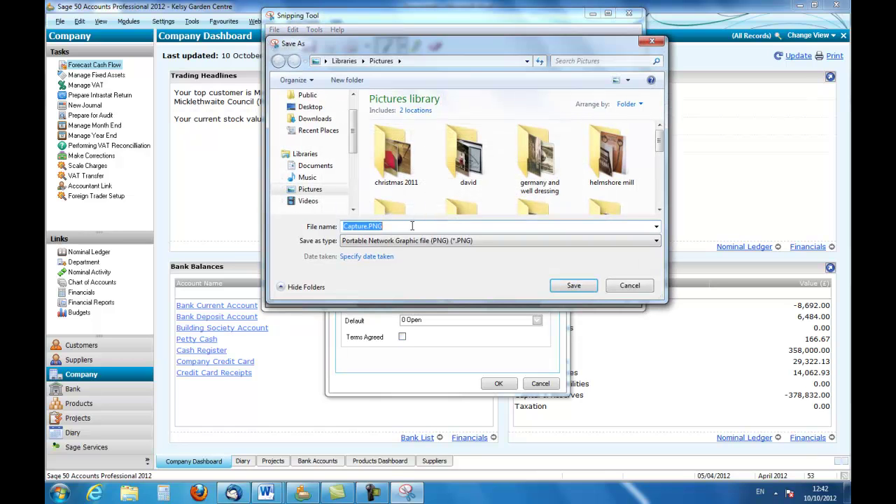
{"action": "left_click", "coordinate": [658, 241]}
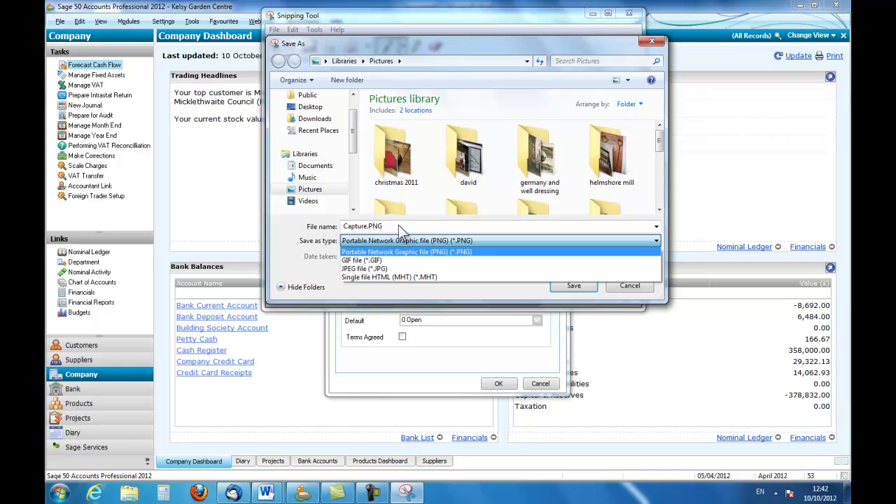
{"action": "left_click", "coordinate": [348, 230]}
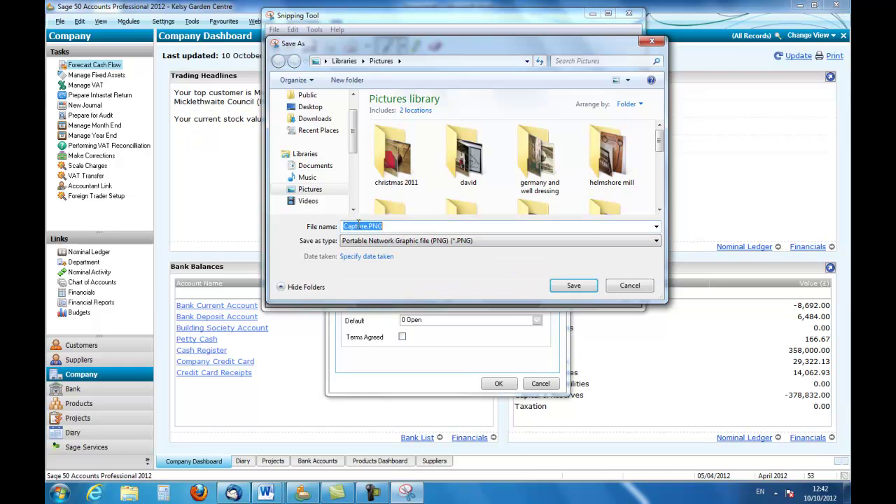
{"action": "type", "text": "Sagecapture"}
{"action": "left_click", "coordinate": [656, 241]}
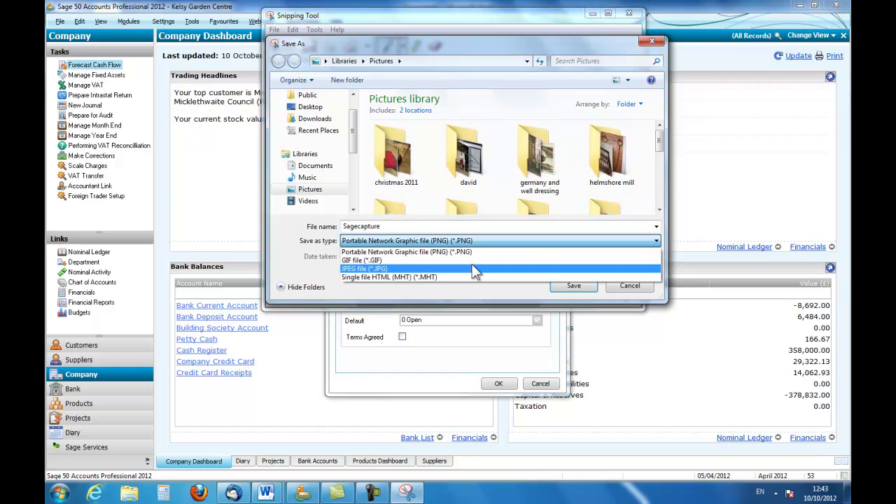
{"action": "left_click", "coordinate": [365, 268]}
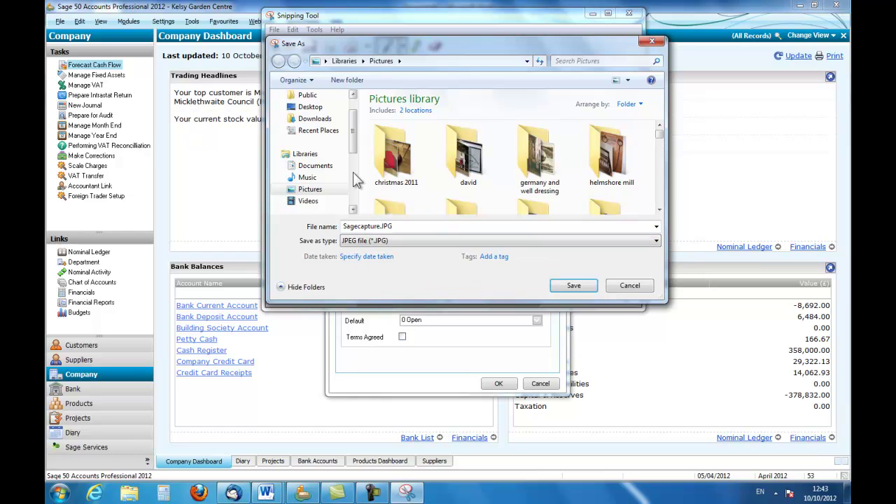
{"action": "left_click", "coordinate": [311, 108]}
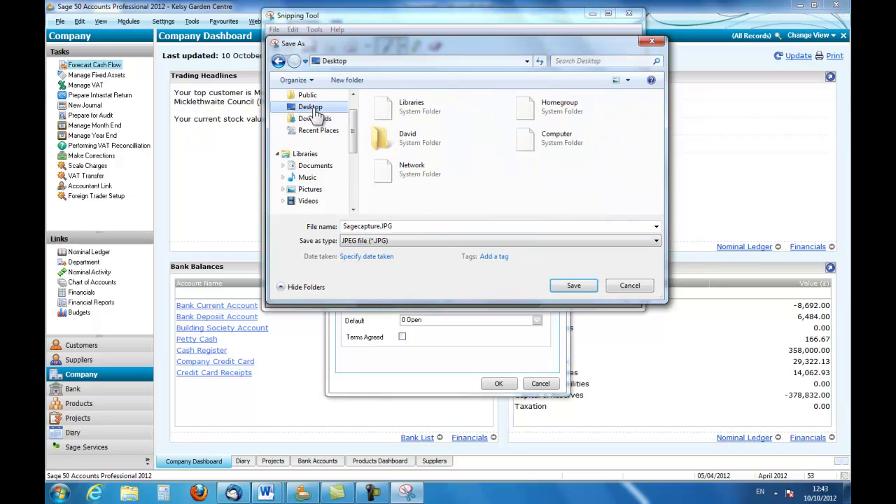
{"action": "left_click", "coordinate": [574, 289]}
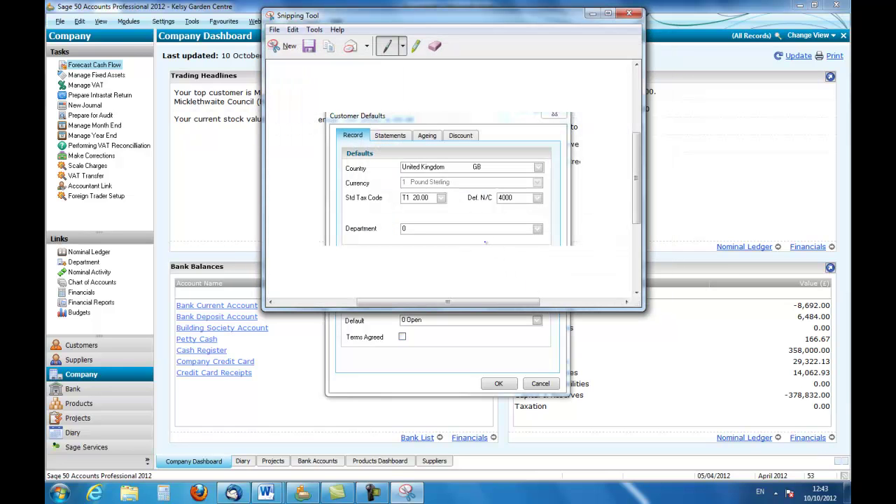
Close Snipping Tool and insert Sagecapture.JPG from the Desktop into Document4.
{"action": "left_click", "coordinate": [629, 16]}
{"action": "mouse_move", "coordinate": [266, 493]}
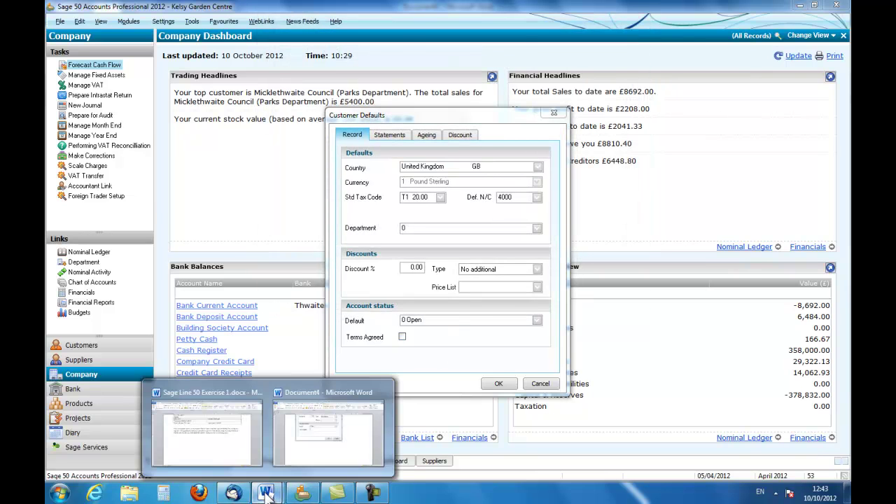
{"action": "left_click", "coordinate": [290, 457]}
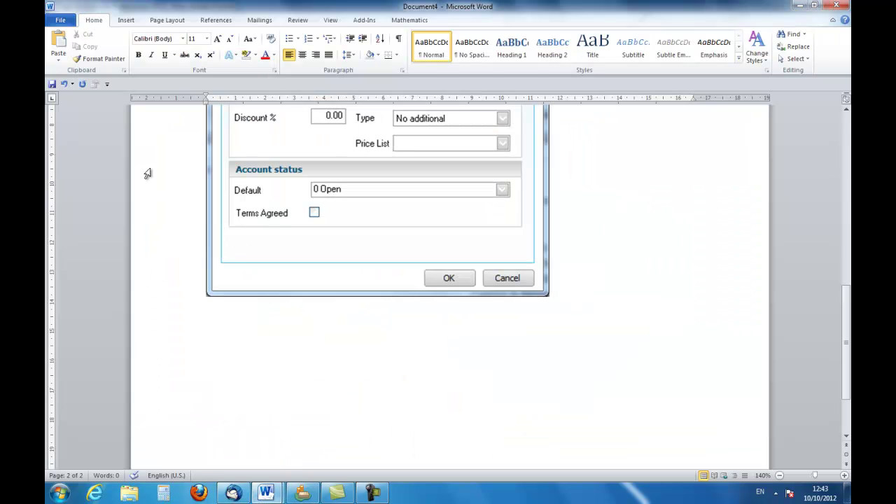
{"action": "left_click", "coordinate": [126, 20]}
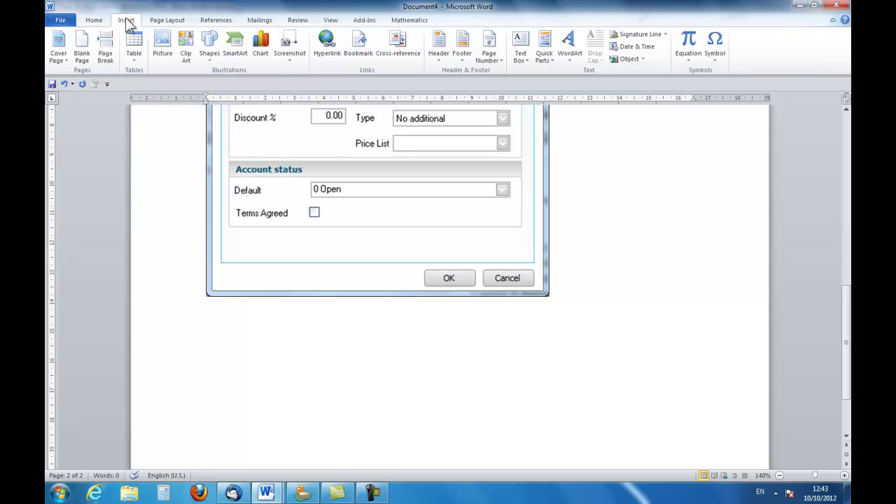
{"action": "left_click", "coordinate": [163, 44]}
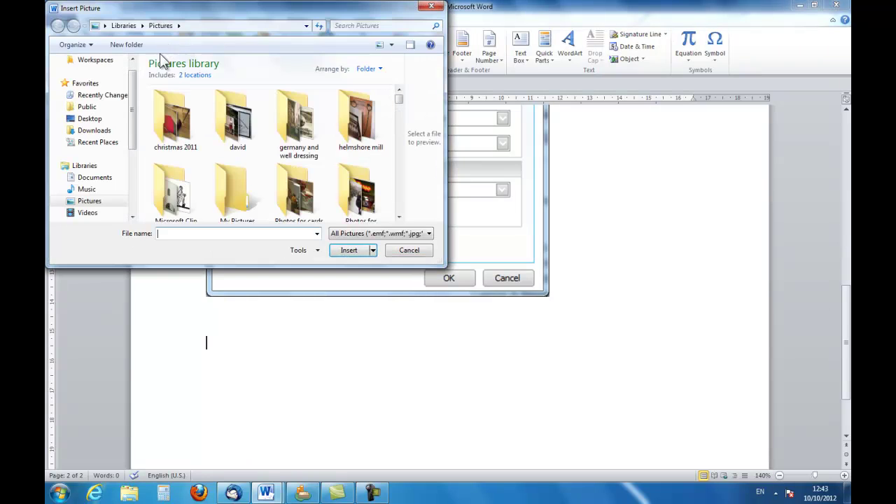
{"action": "left_click", "coordinate": [95, 120]}
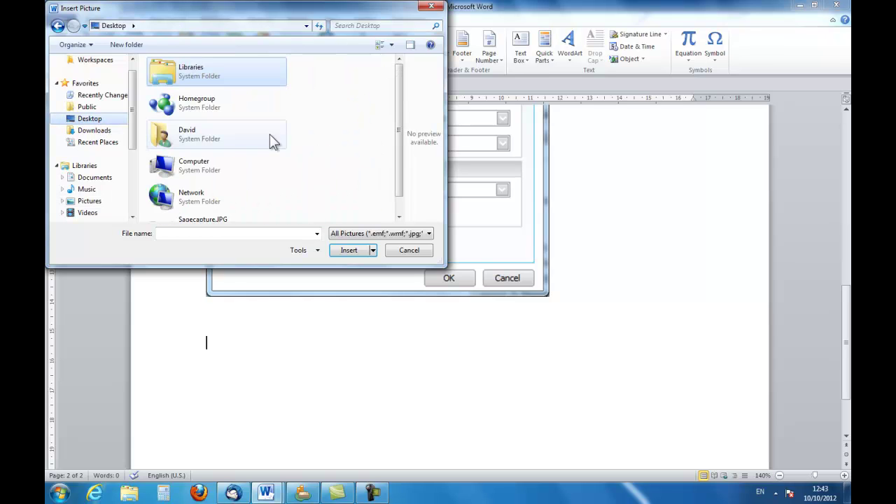
{"action": "left_click_drag", "start_coordinate": [398, 99], "coordinate": [398, 138]}
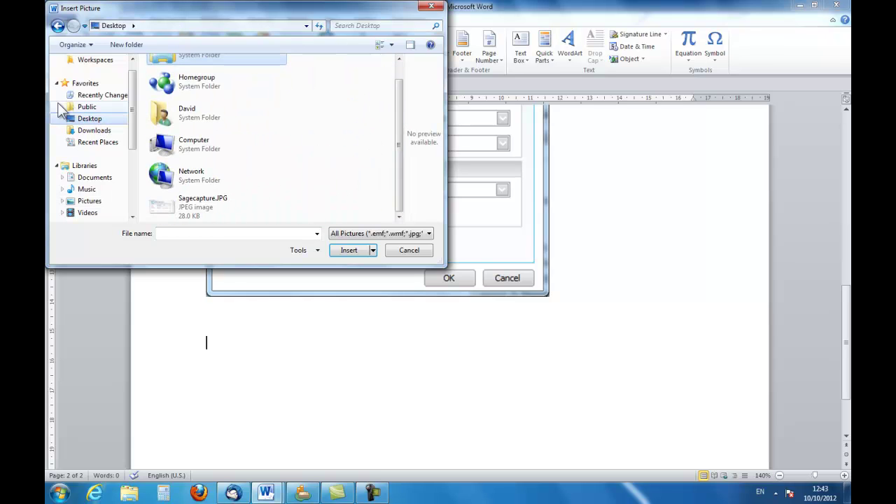
{"action": "left_click", "coordinate": [164, 209]}
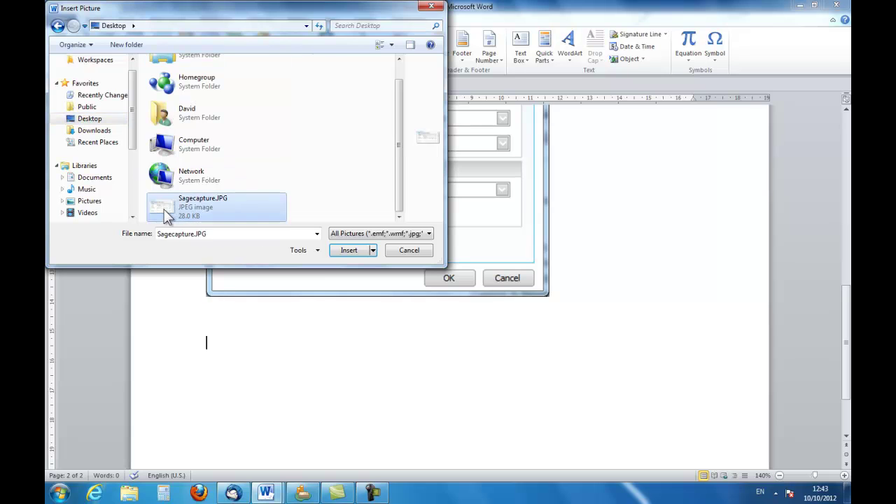
{"action": "left_click", "coordinate": [349, 250]}
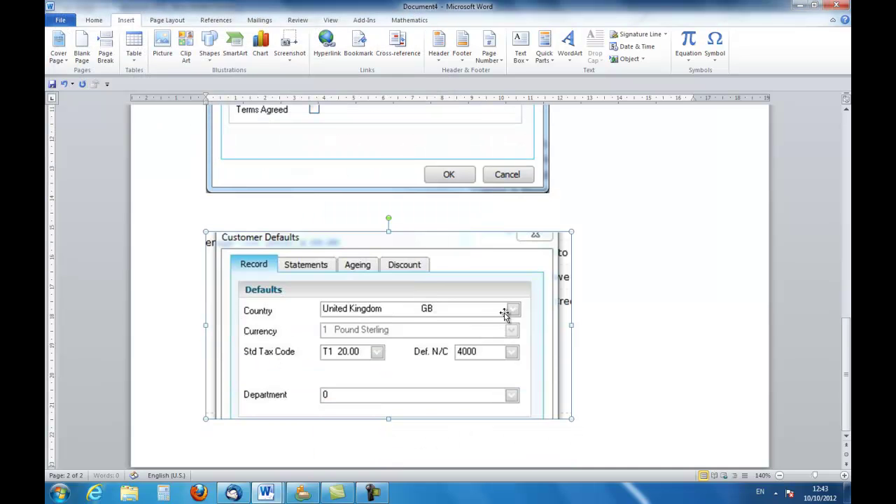
{"action": "left_click", "coordinate": [651, 308]}
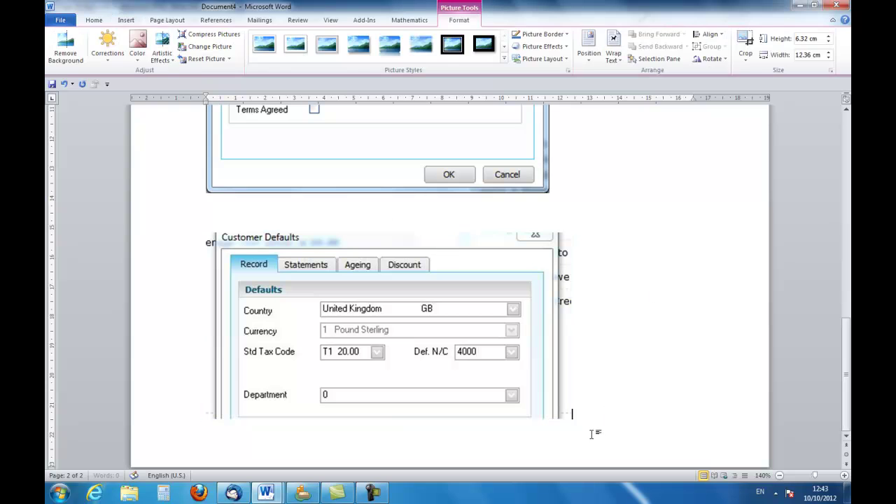